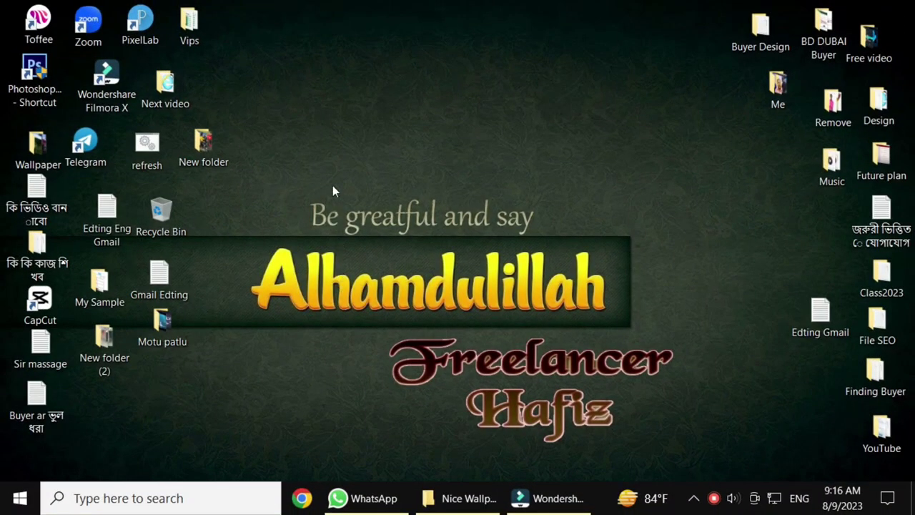
Refresh the desktop and capture most of the screen with the list of new item types showing
right_click(331, 95)
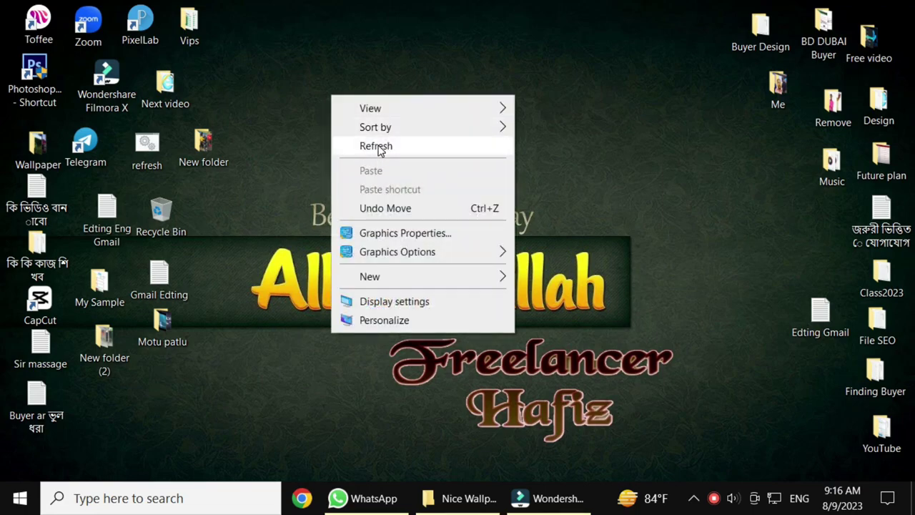
left_click(379, 145)
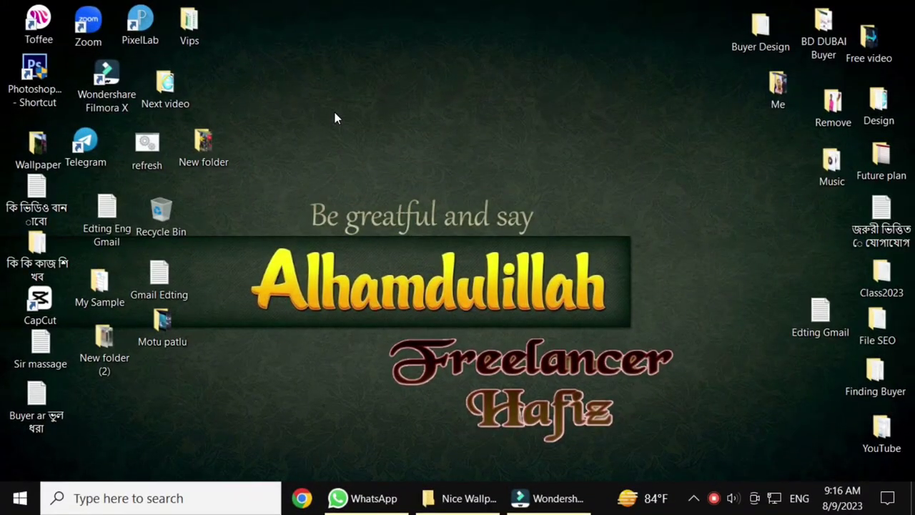
right_click(335, 118)
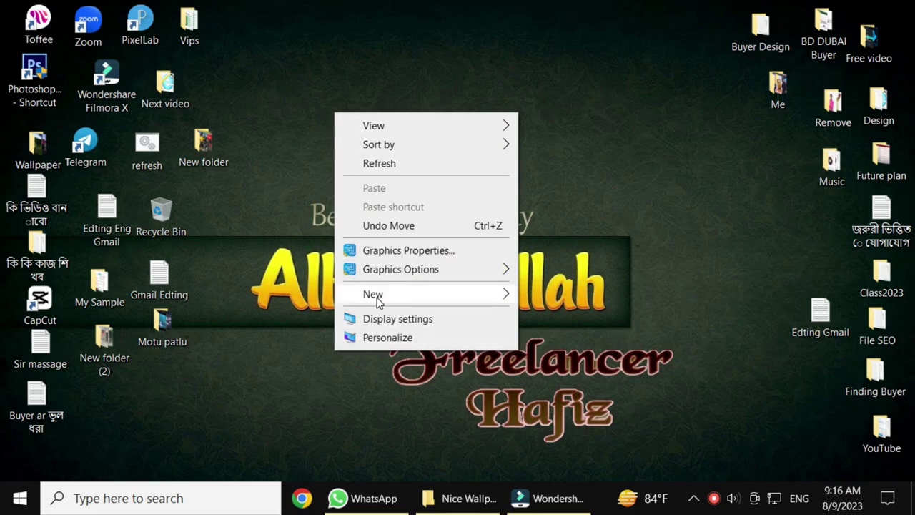
mouse_move(405, 299)
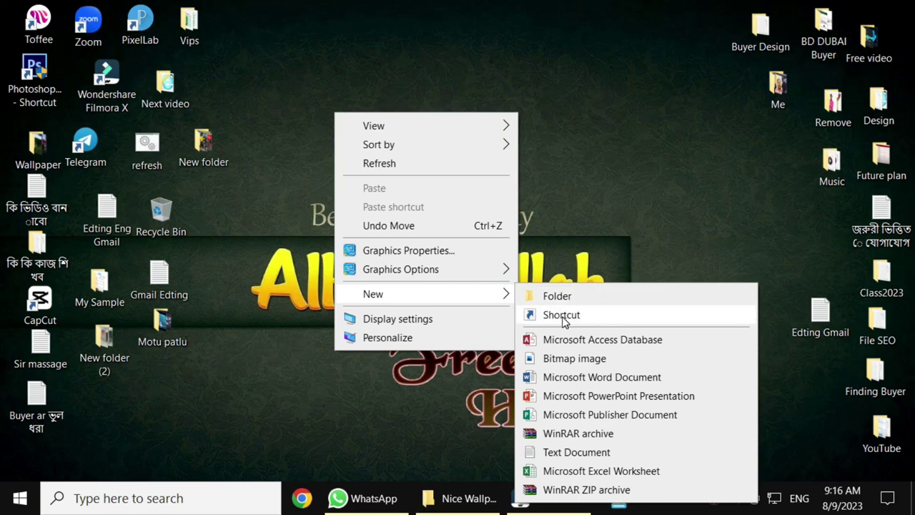
key("Print")
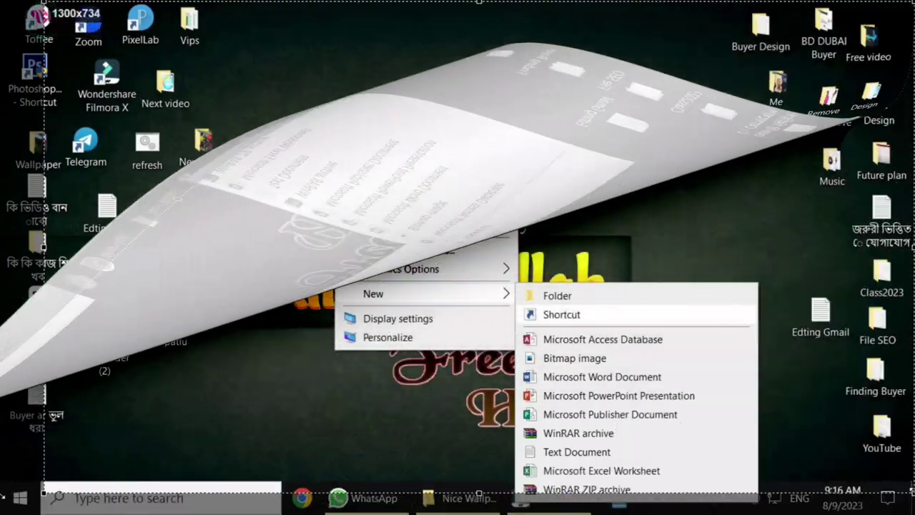
left_click_drag(43, 3, 910, 480)
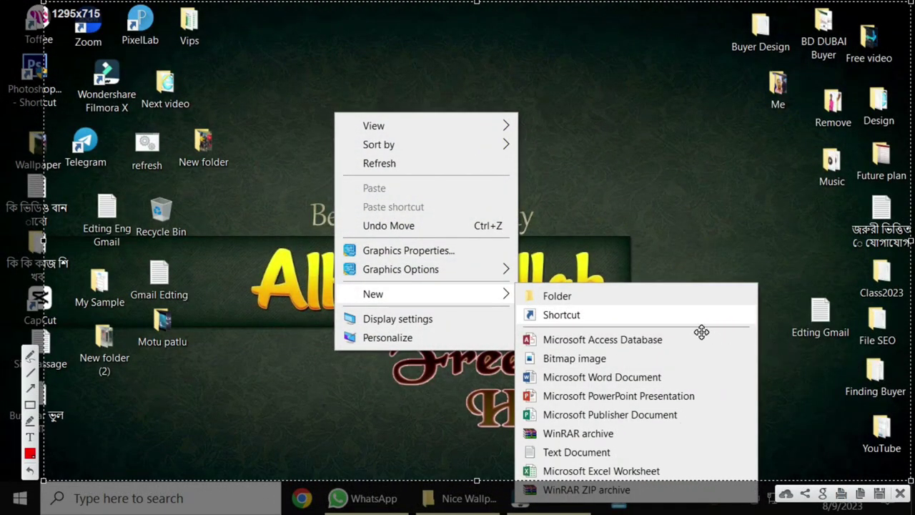
Mark New and Shortcut with red rectangles joined by a red arrow on the capture, and discard it
left_click(30, 406)
left_click_drag(342, 285, 438, 304)
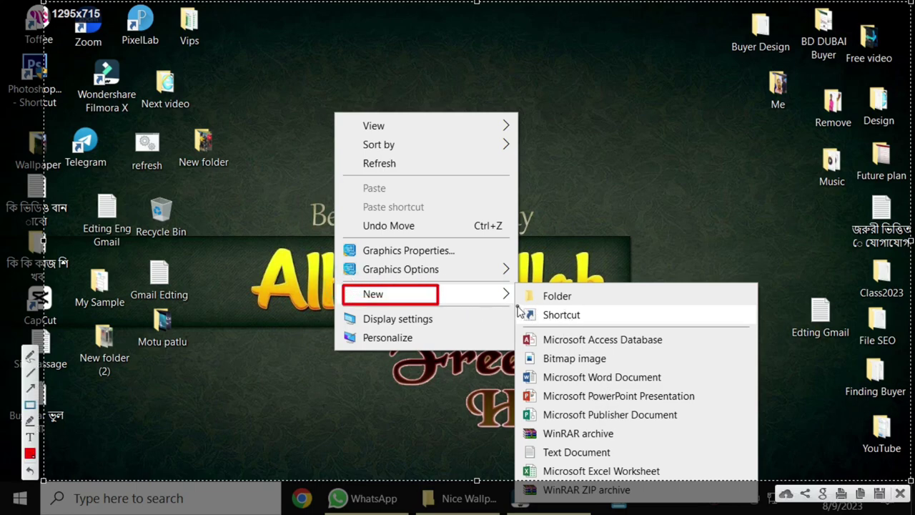
left_click_drag(517, 304, 608, 326)
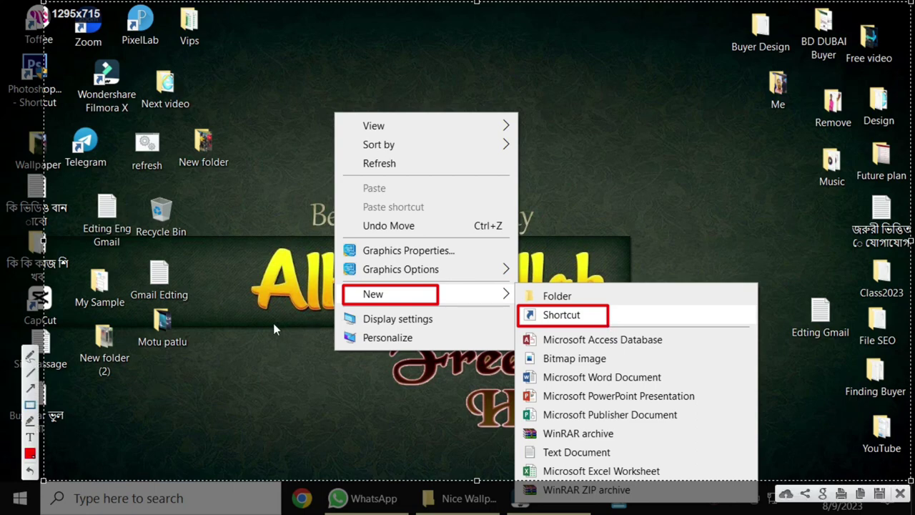
left_click(30, 387)
left_click_drag(431, 298, 525, 321)
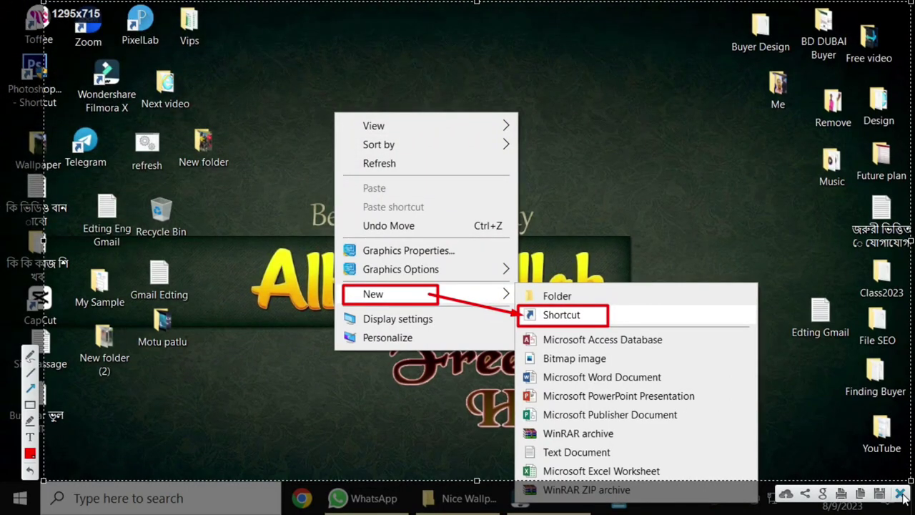
left_click(902, 495)
Create a desktop shortcut for shutdown.exe /s /f /t 00, keeping the suggested name shutdown
right_click(354, 163)
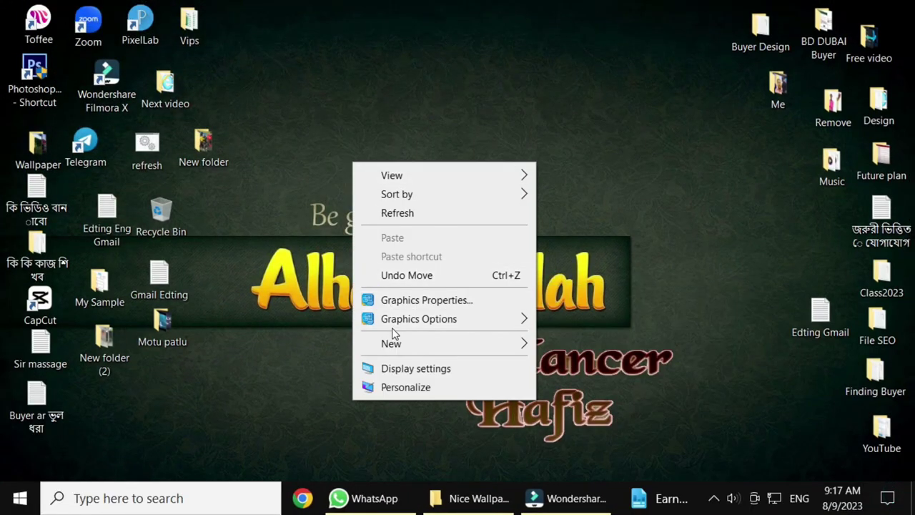
mouse_move(393, 344)
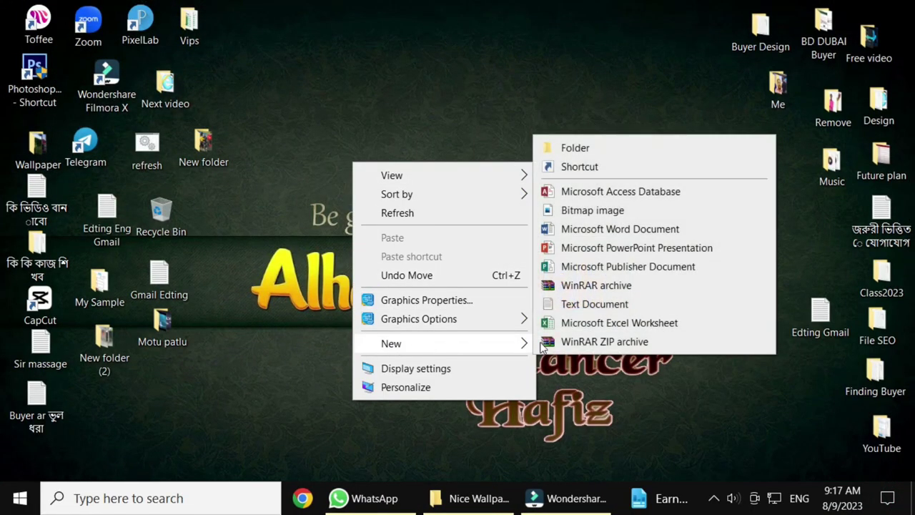
left_click(573, 171)
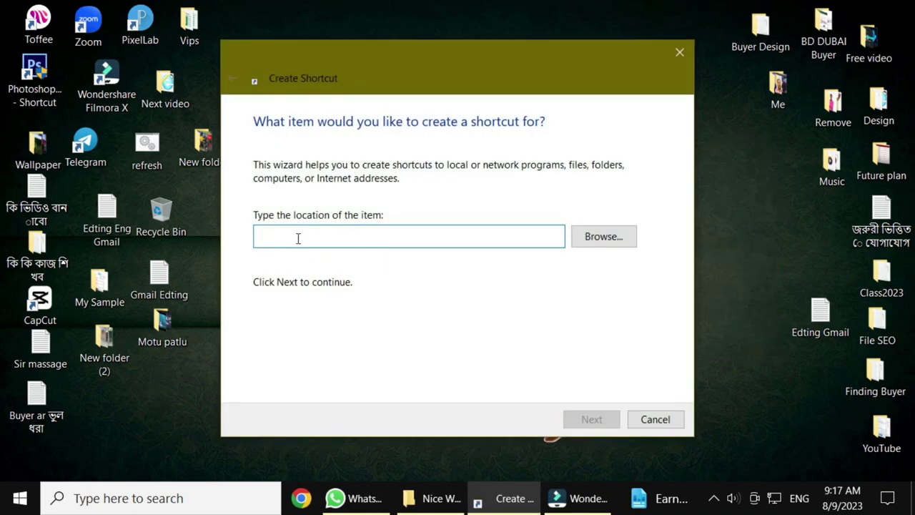
left_click(299, 238)
type("sh")
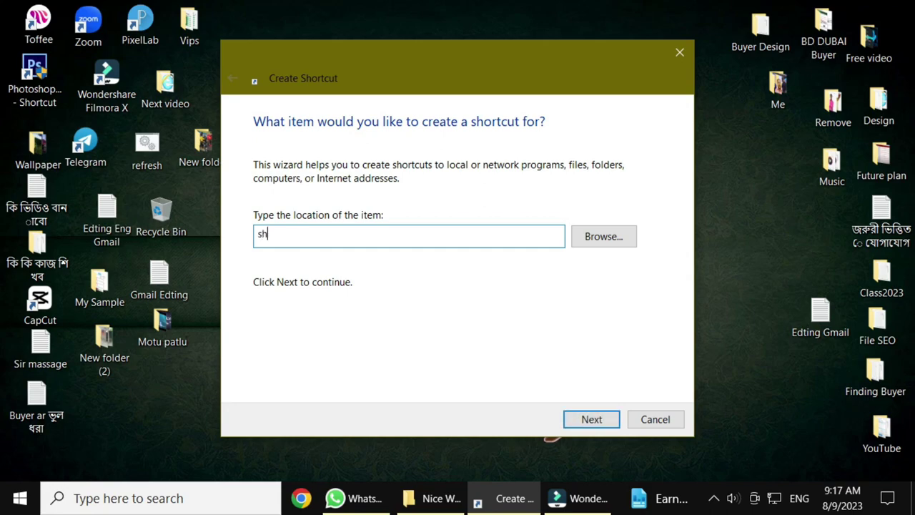
type("utdown")
type(".exe")
type("/s /")
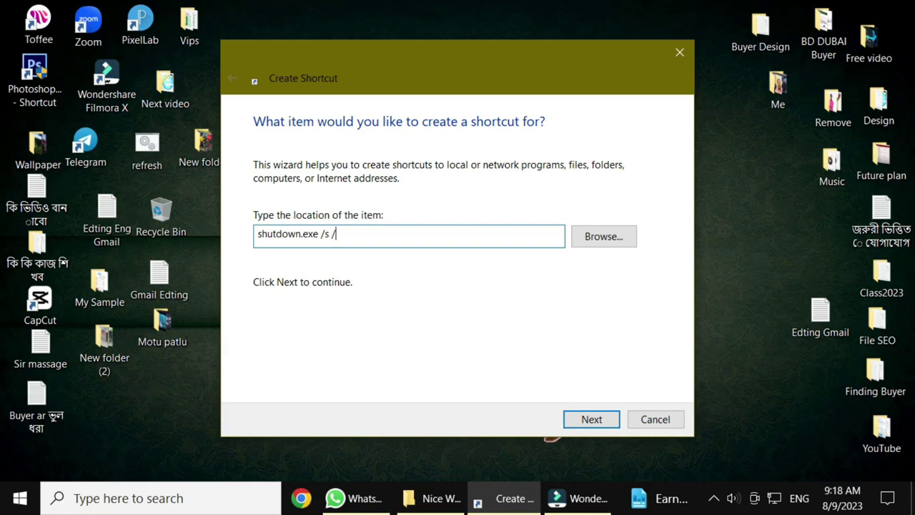
type("f /t 00")
left_click(591, 421)
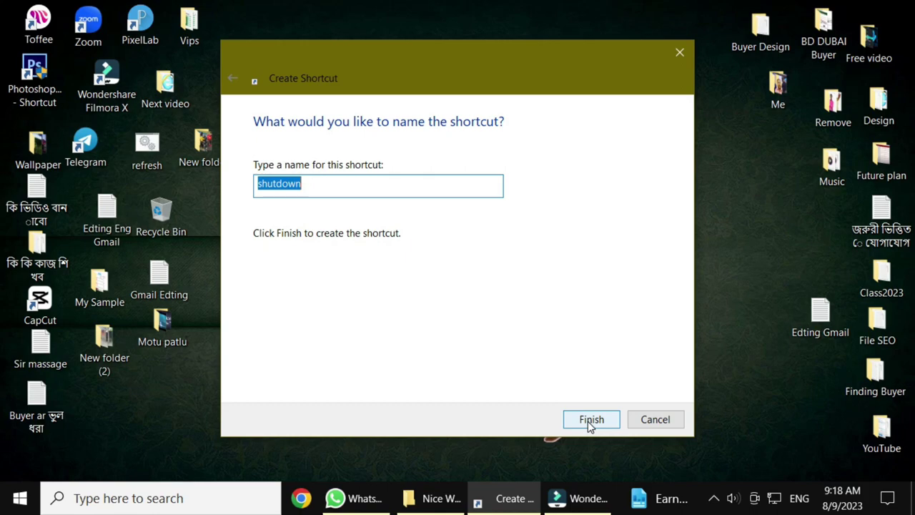
left_click(589, 420)
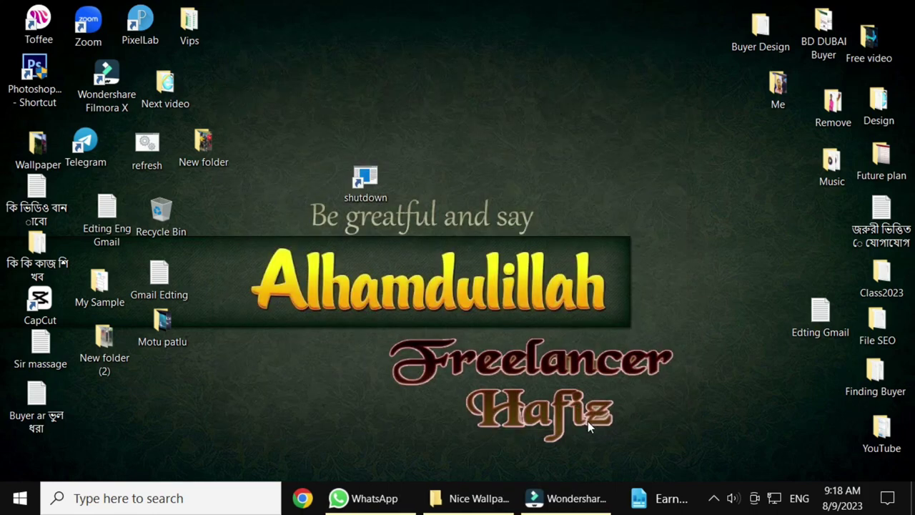
Move the shutdown shortcut to the empty area above the wallpaper text and refresh the desktop
right_click(485, 79)
left_click(541, 136)
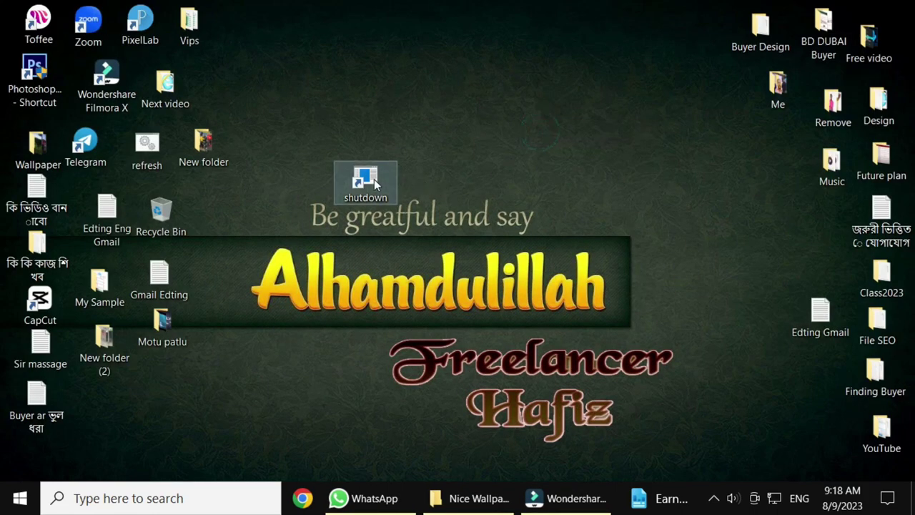
left_click_drag(374, 179, 328, 108)
right_click(402, 65)
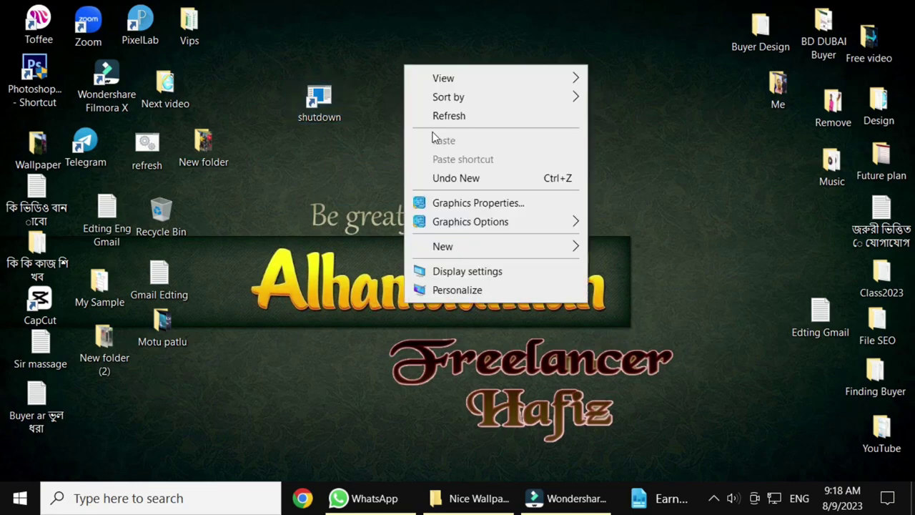
left_click(470, 119)
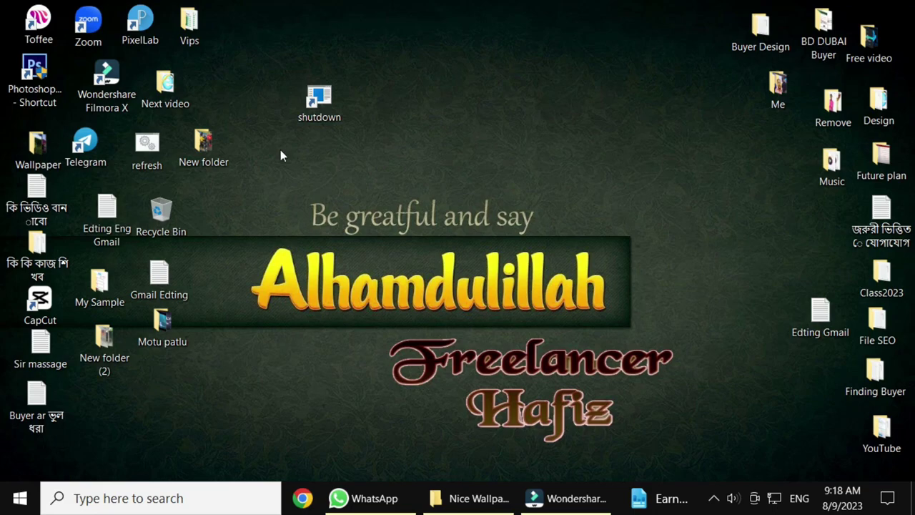
Open the icon selection for the shutdown shortcut from its properties
right_click(321, 113)
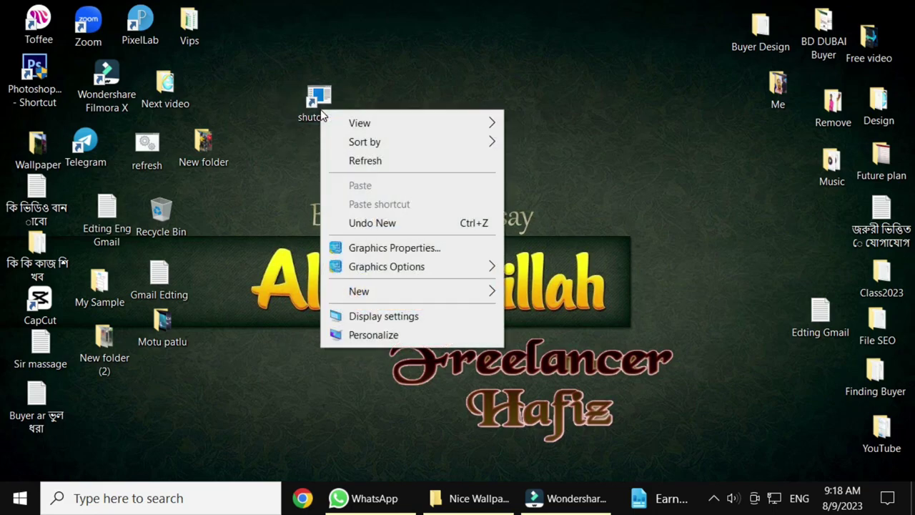
left_click(323, 99)
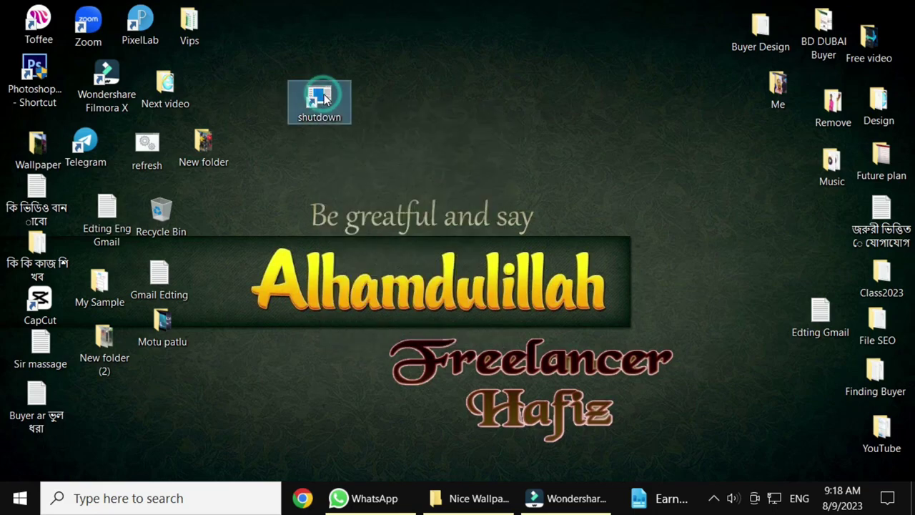
right_click(324, 99)
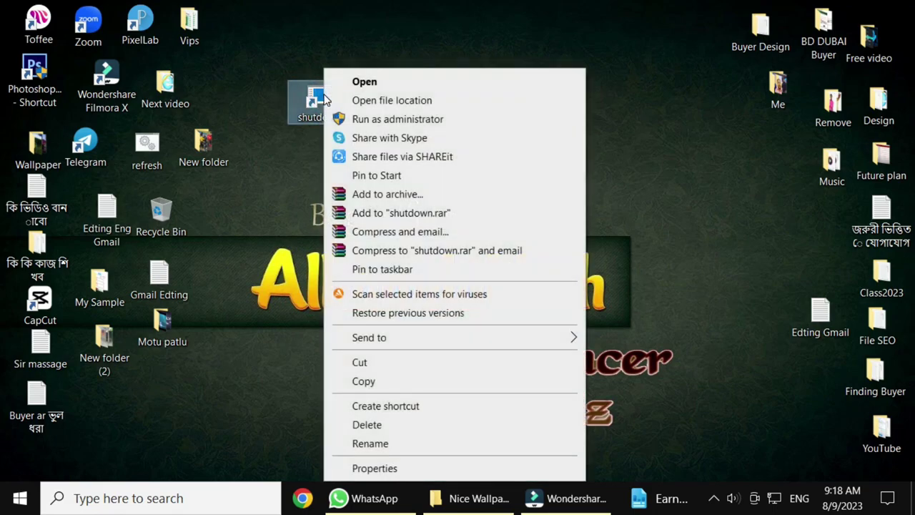
left_click(374, 468)
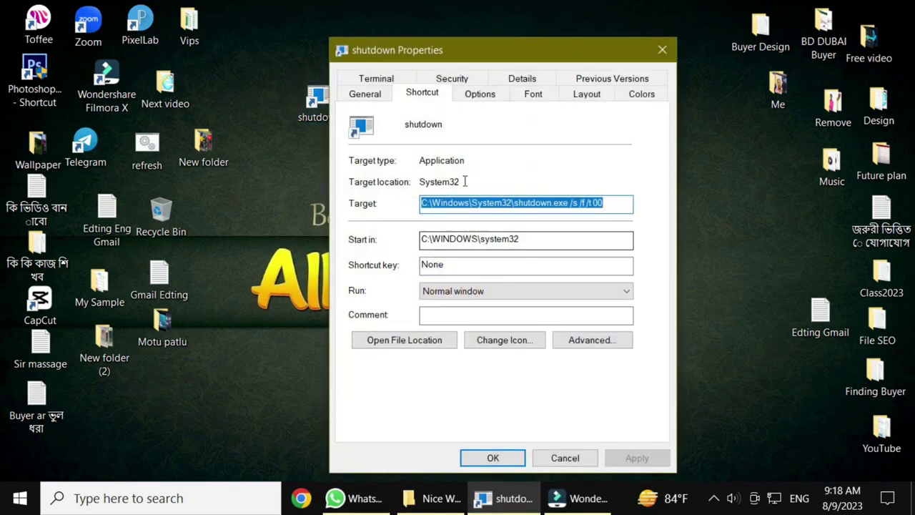
left_click(508, 350)
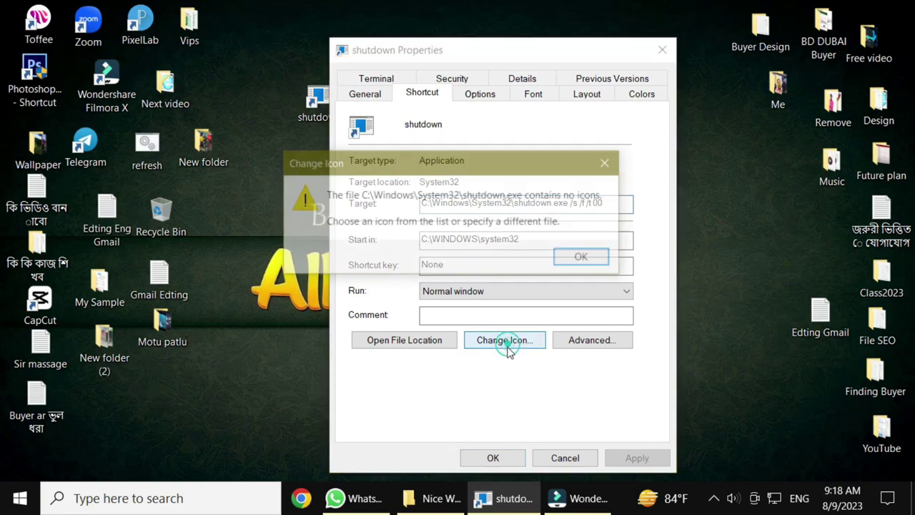
left_click(572, 263)
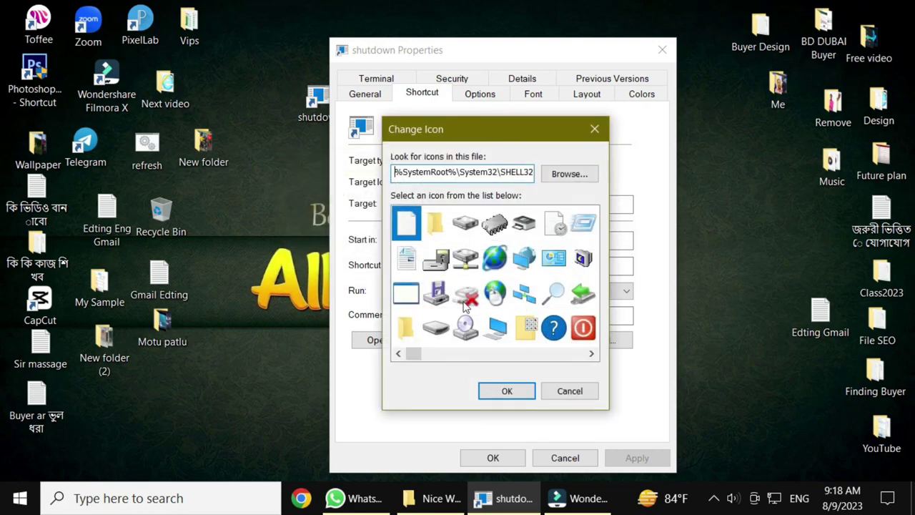
Assign the red power icon to the shutdown shortcut and save its properties
scroll(468, 299, "right", 2)
scroll(476, 299, "left", 2)
left_click(584, 329)
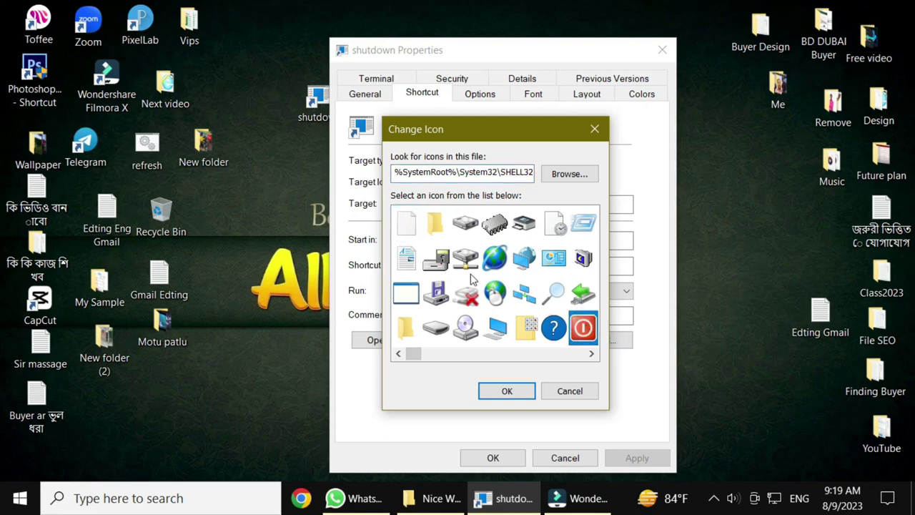
scroll(587, 336, "down", 3)
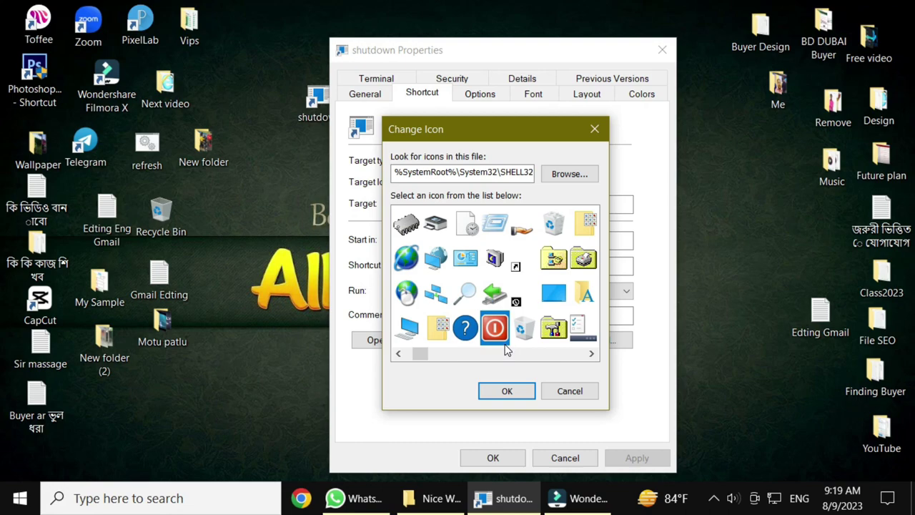
left_click(508, 390)
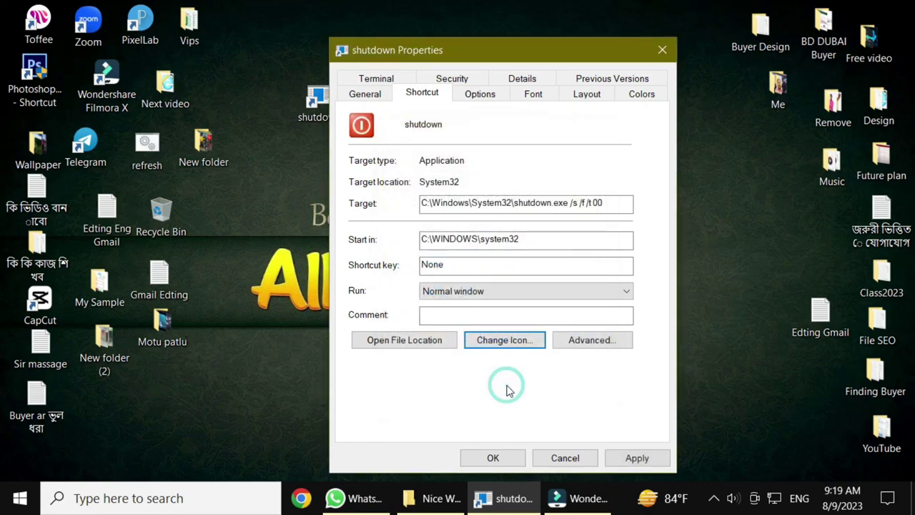
left_click(638, 457)
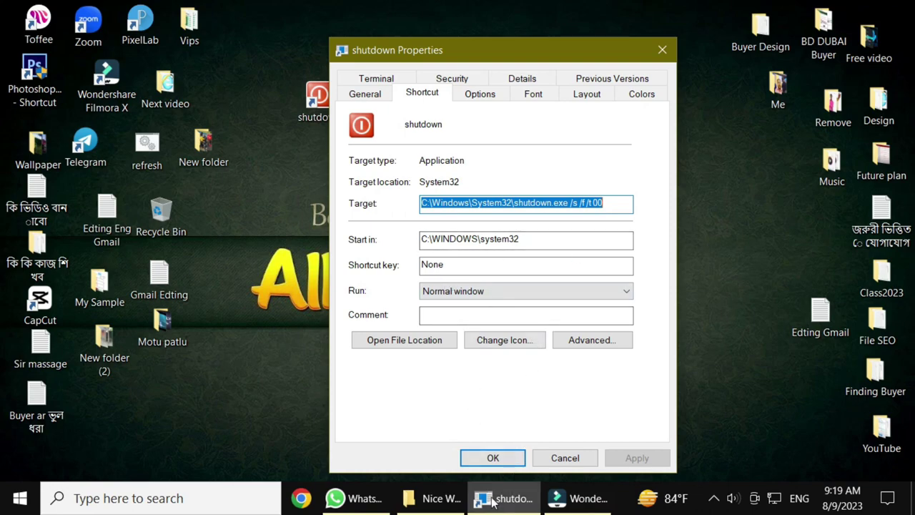
left_click(492, 458)
Refresh the desktop and place the shutdown shortcut in the top icon row beside the Vips folder
right_click(493, 126)
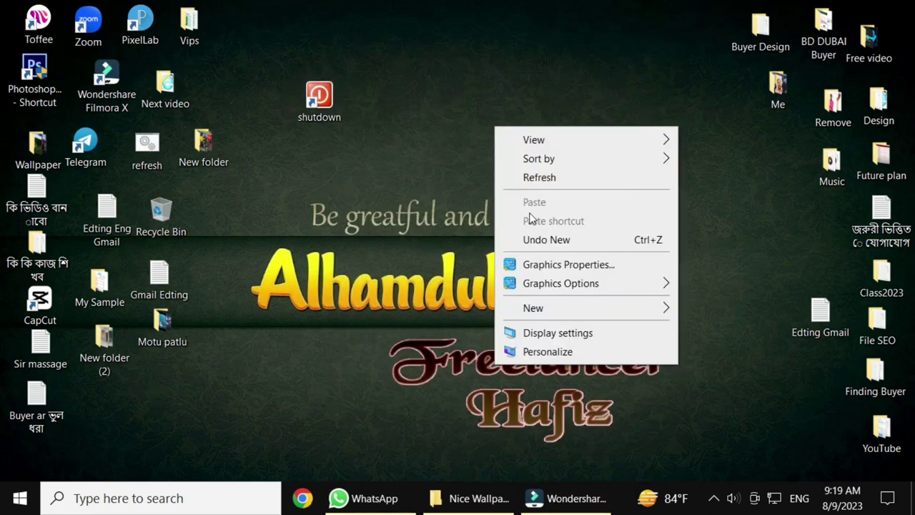
left_click(533, 178)
right_click(452, 93)
left_click(493, 145)
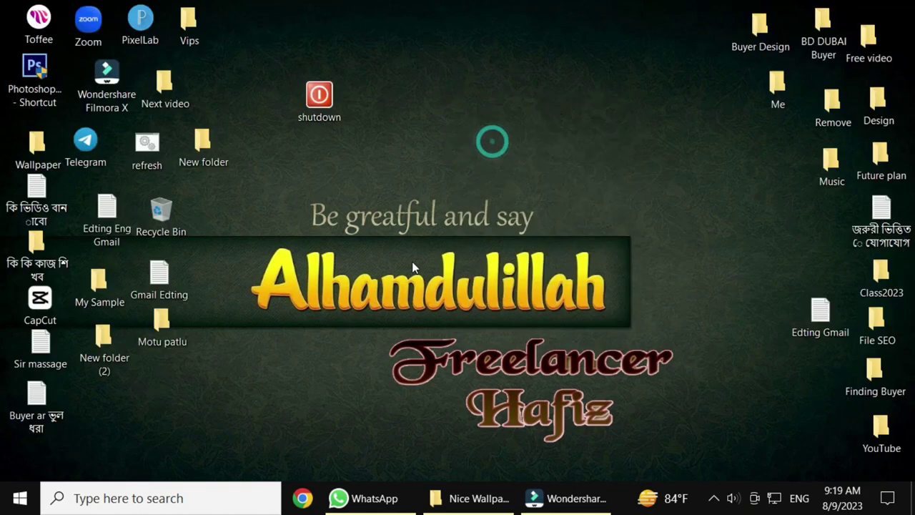
left_click_drag(319, 101, 321, 299)
left_click_drag(149, 408, 241, 46)
right_click(349, 59)
left_click(425, 114)
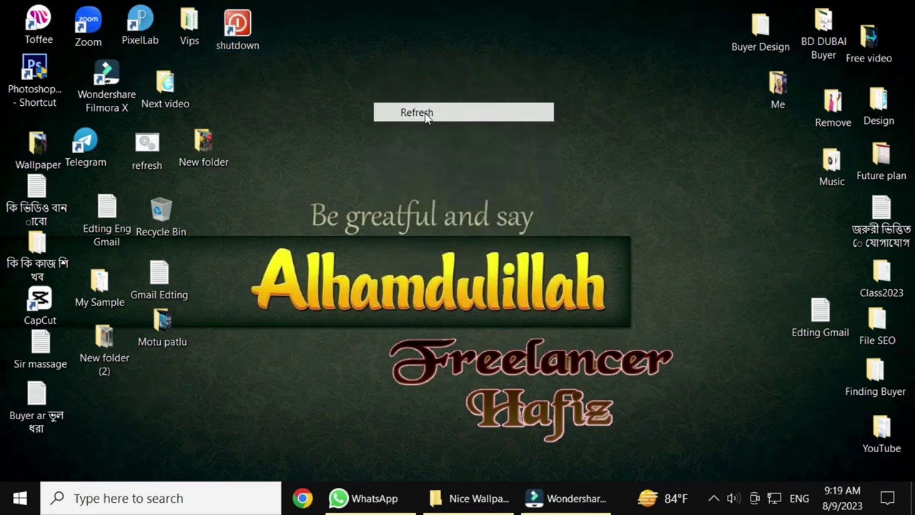
View the standard Windows power options, close them without choosing one, and refresh the desktop
left_click(23, 500)
left_click(20, 461)
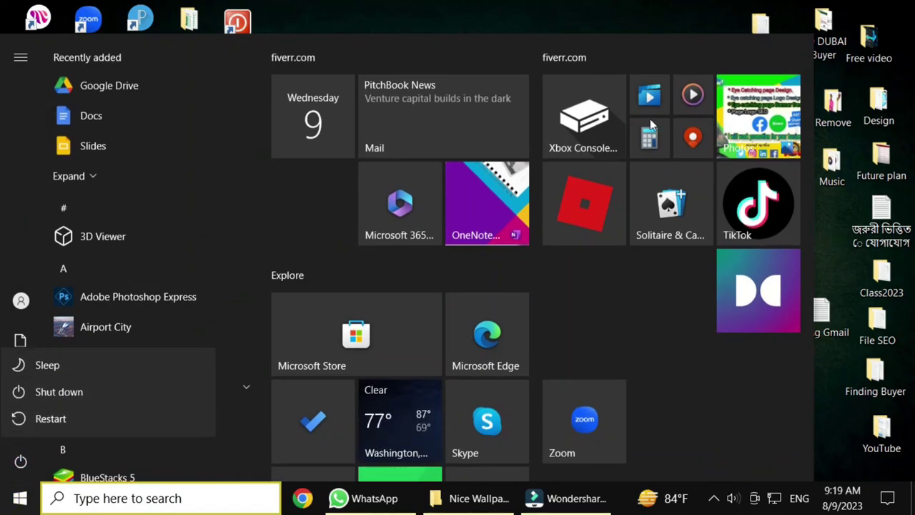
left_click(649, 22)
left_click(645, 14)
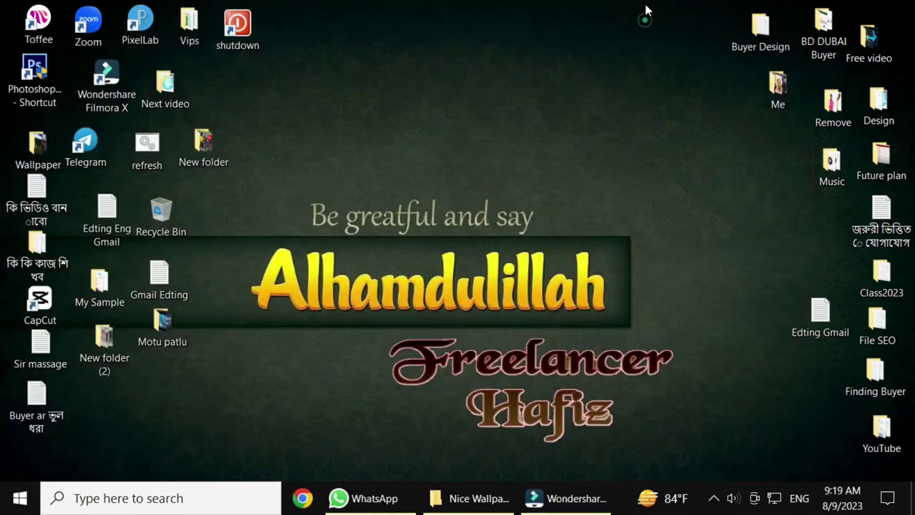
right_click(448, 68)
left_click(480, 113)
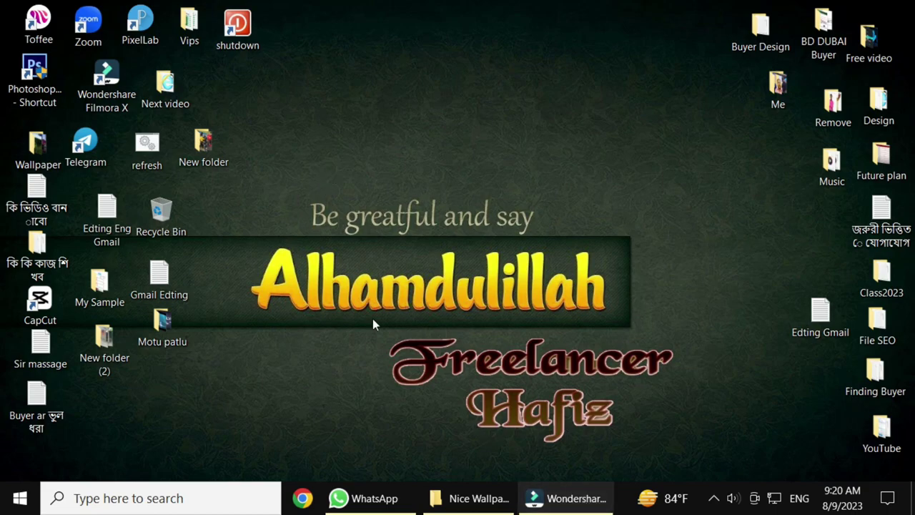
left_click(550, 501)
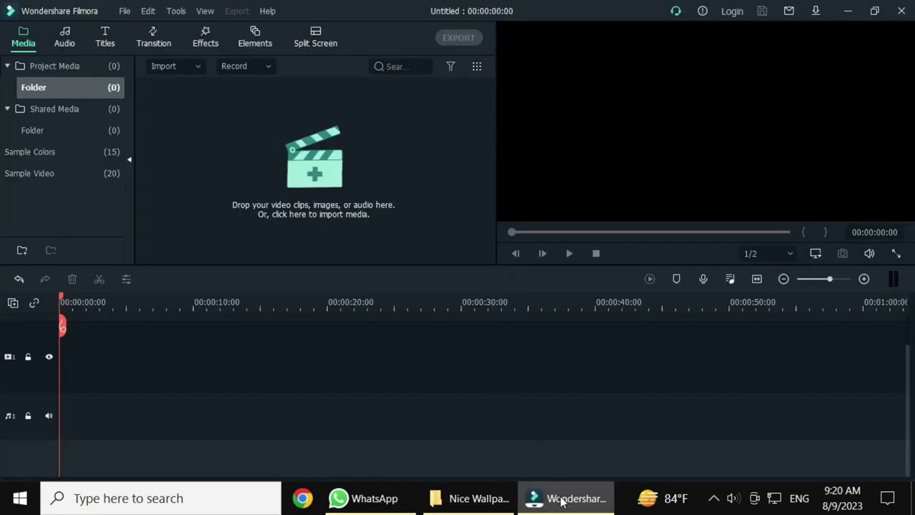
left_click(580, 500)
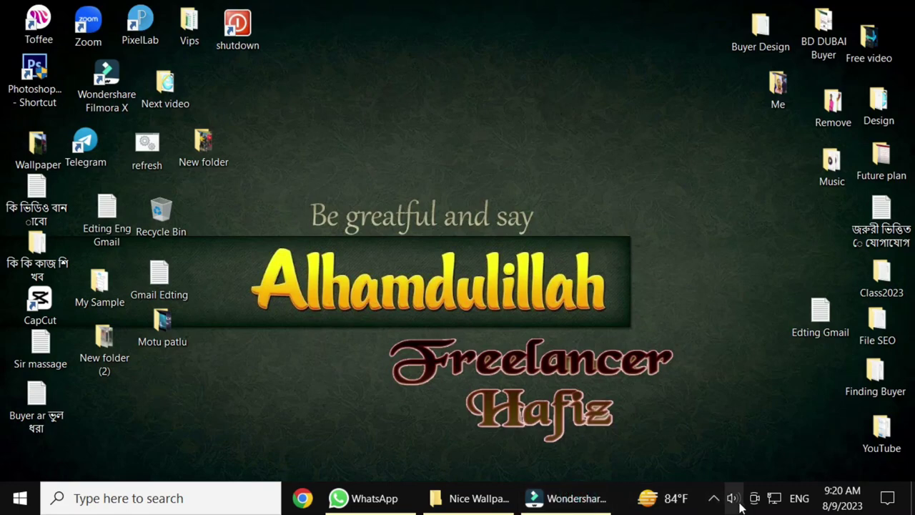
left_click(715, 499)
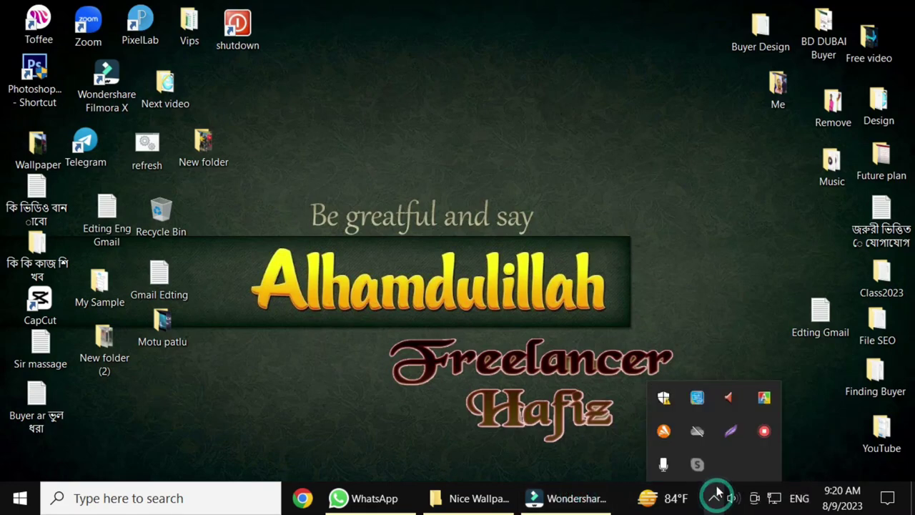
right_click(764, 432)
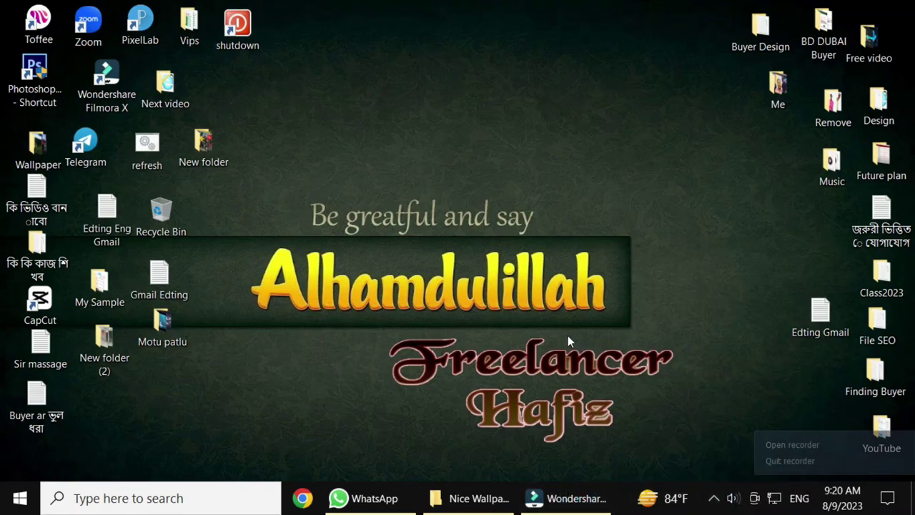
left_click(791, 461)
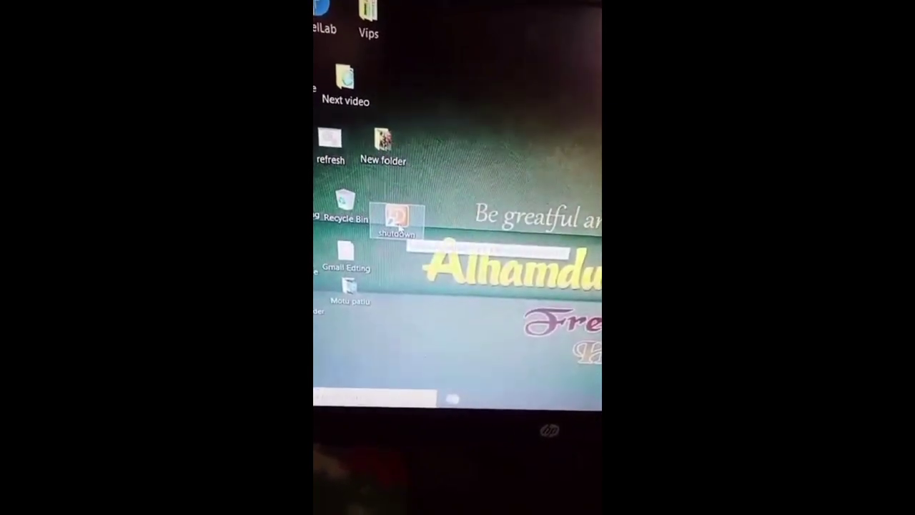
Run the shutdown shortcut from the desktop to shut down the PC
double_click(397, 227)
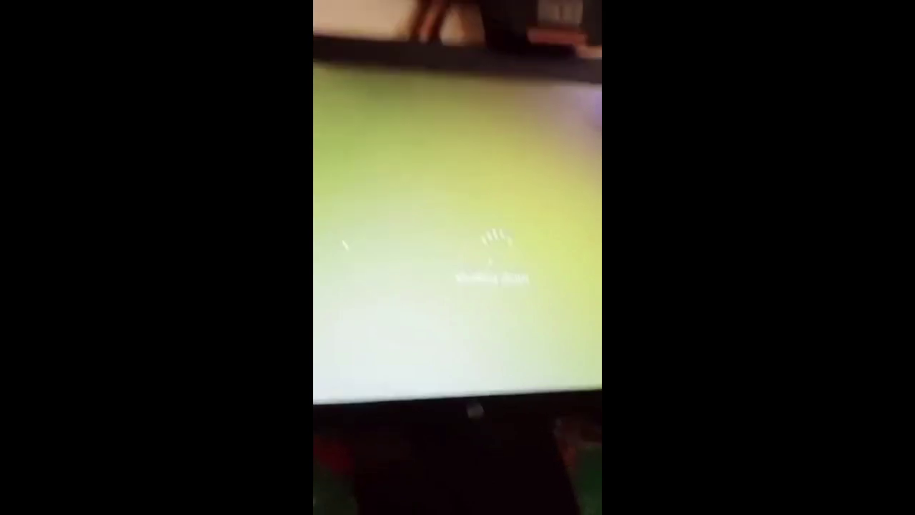